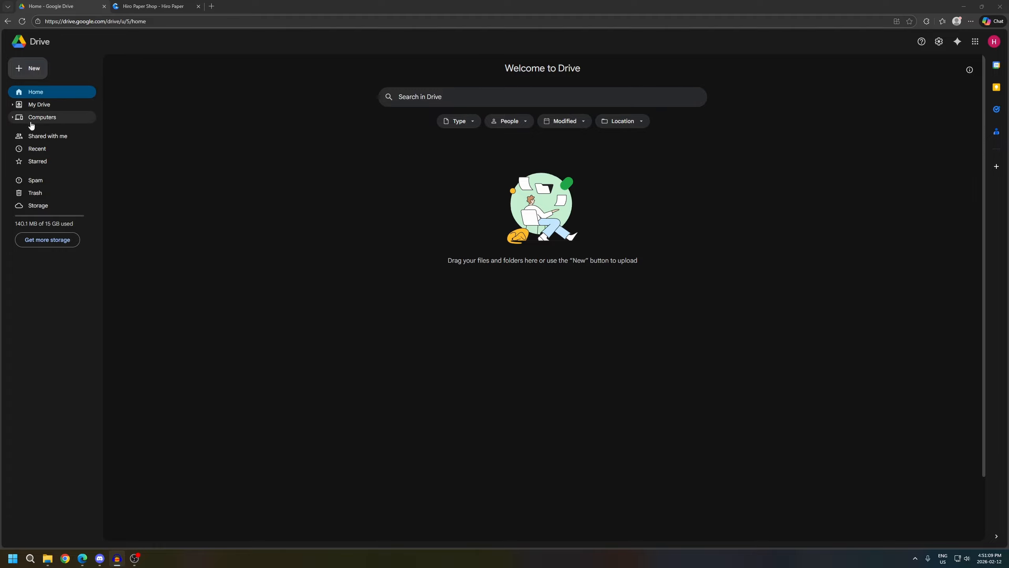
# Create a new folder named Card Art in My Drive
pyautogui.click(43, 105)
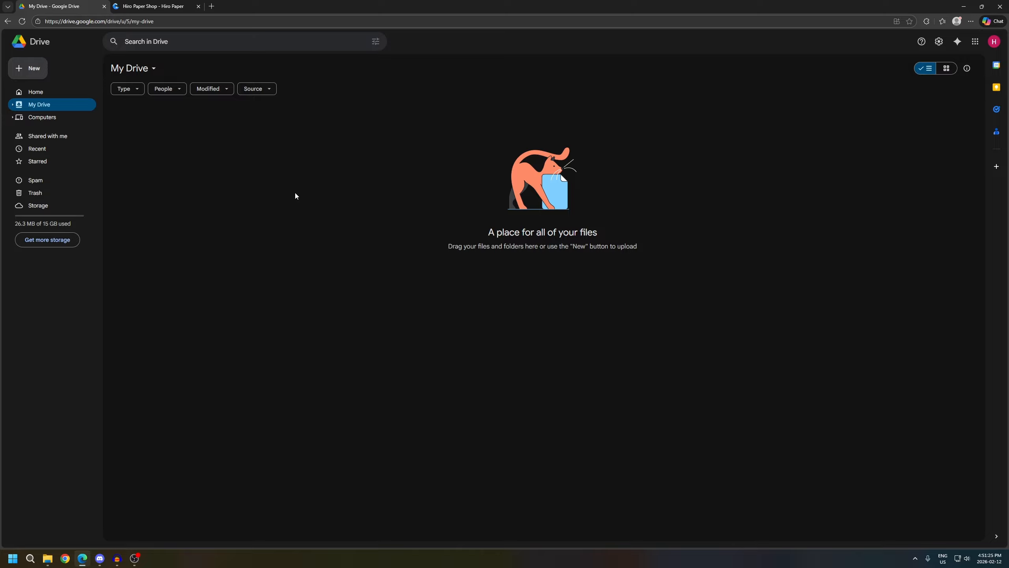
pyautogui.rightClick(329, 190)
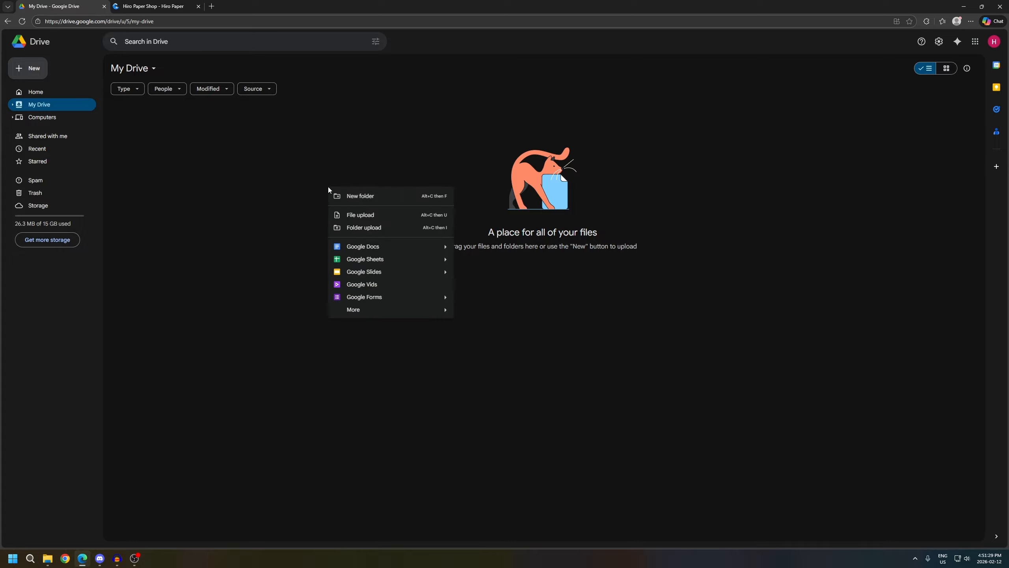
pyautogui.click(367, 199)
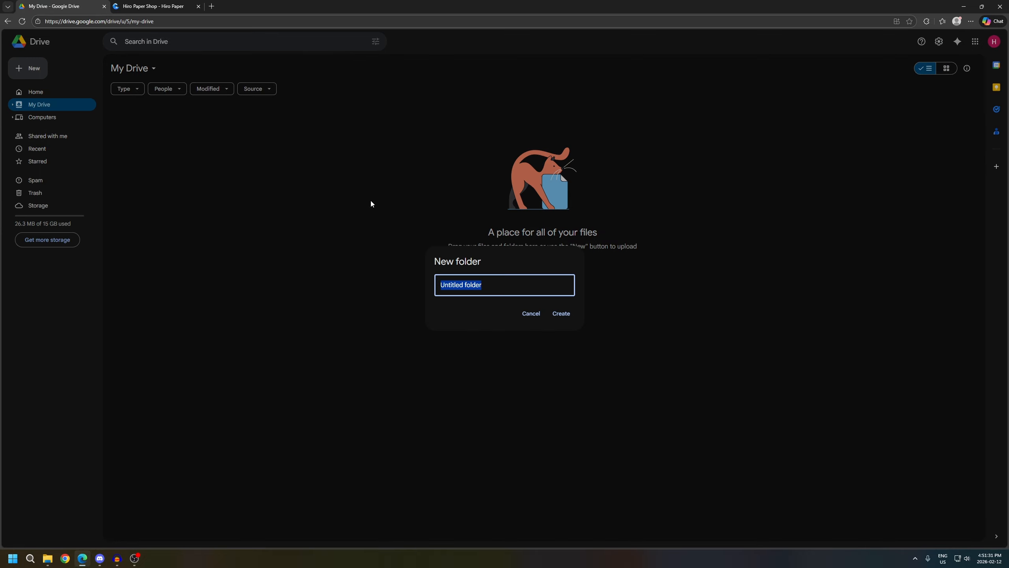
pyautogui.write('Card Art')
pyautogui.press('Return')
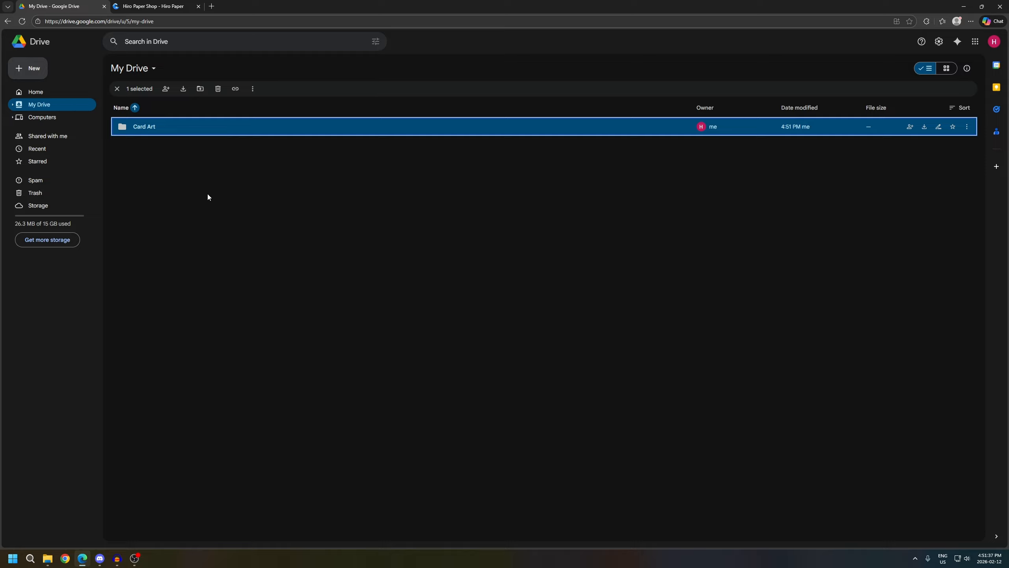
# Upload feelslikemagiccard.png, hiro_token_card.jpg and hiropapercardback-lowres.png from the Hiro Paper Card Designs folder into the Card Art folder
pyautogui.doubleClick(183, 128)
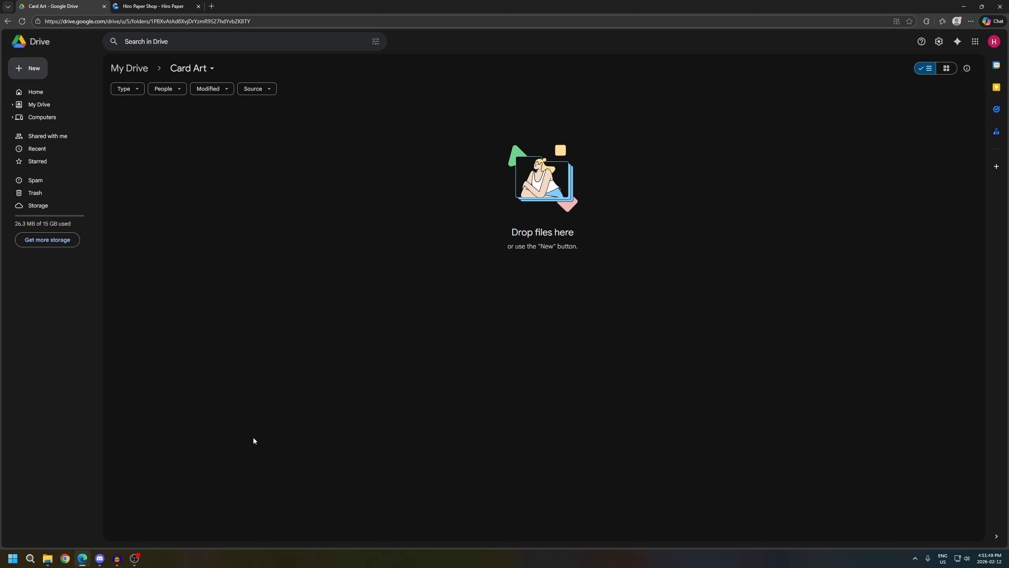
pyautogui.click(45, 560)
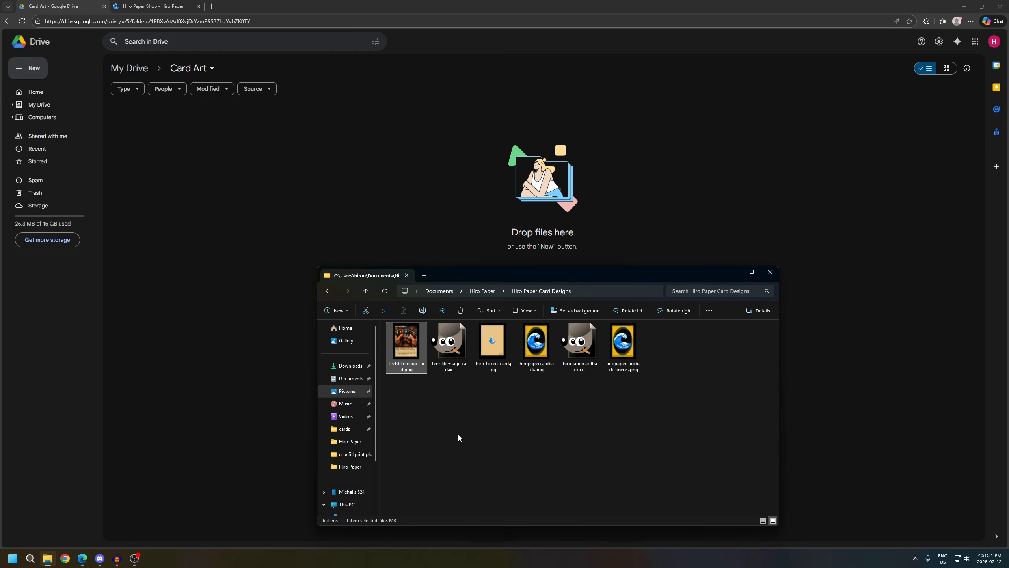
pyautogui.click(460, 423)
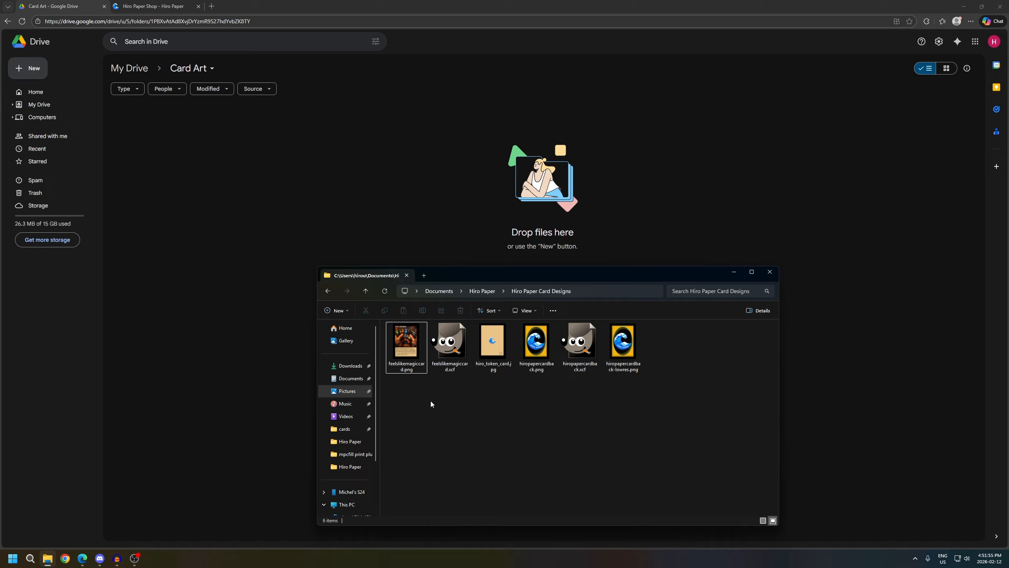
pyautogui.click(421, 368)
pyautogui.click(496, 354)
pyautogui.keyDown('ctrl'); pyautogui.click(623, 345); pyautogui.keyUp('ctrl')
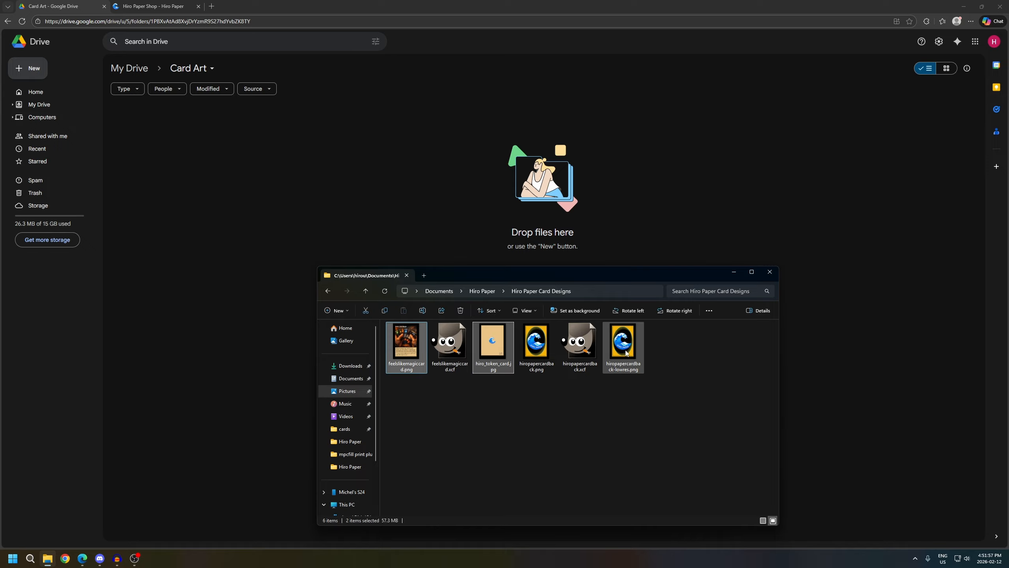
pyautogui.moveTo(628, 343); pyautogui.dragTo(576, 201)
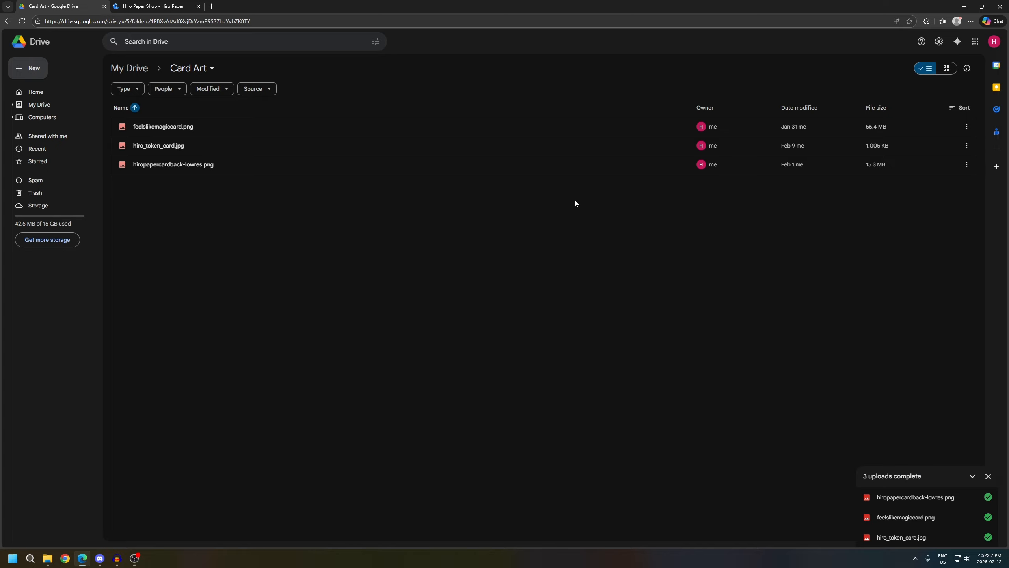
# Share the Card Art folder with anyone with the link as Viewer and copy its link
pyautogui.click(42, 104)
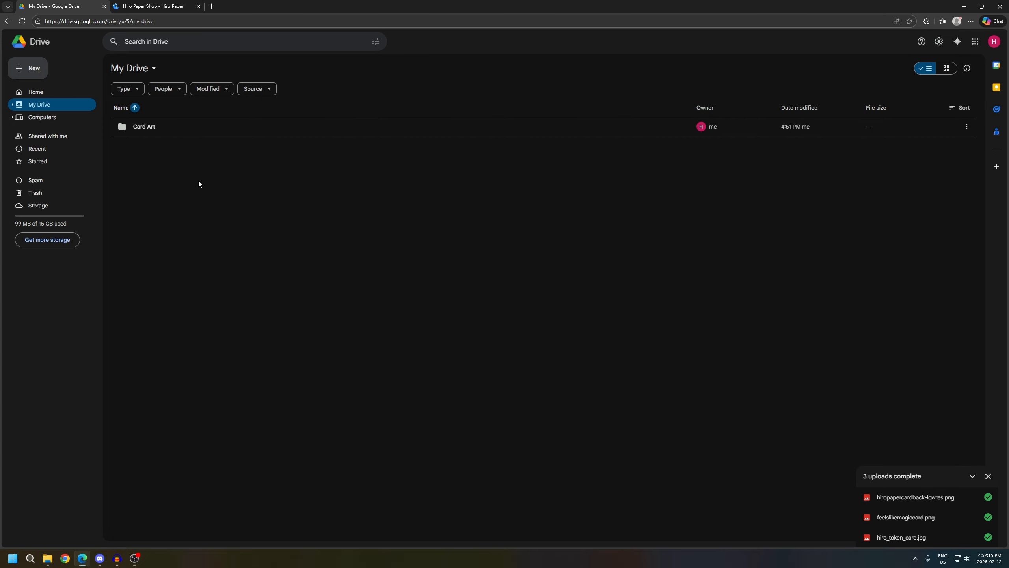
pyautogui.rightClick(162, 130)
pyautogui.moveTo(214, 171)
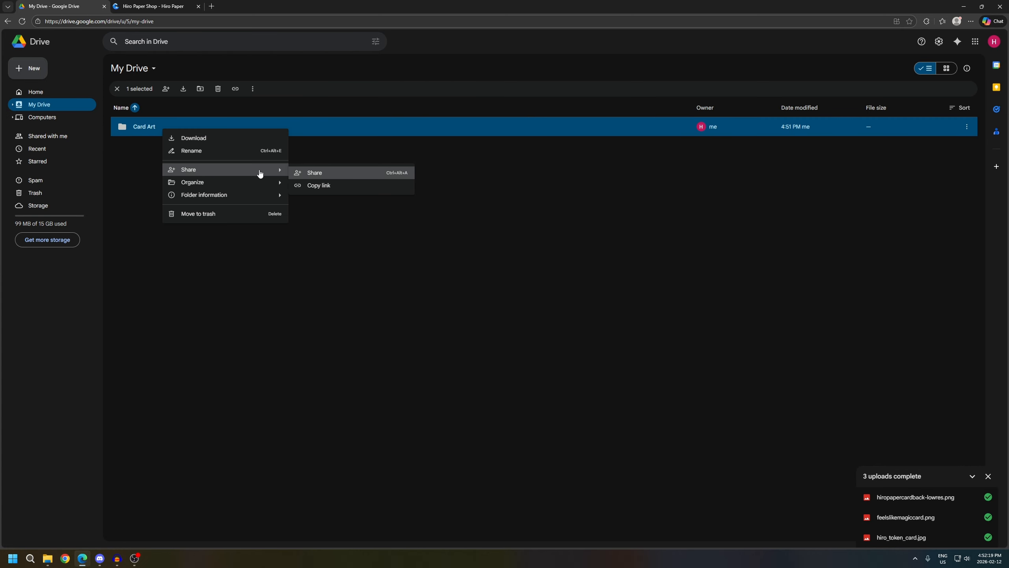
pyautogui.click(323, 173)
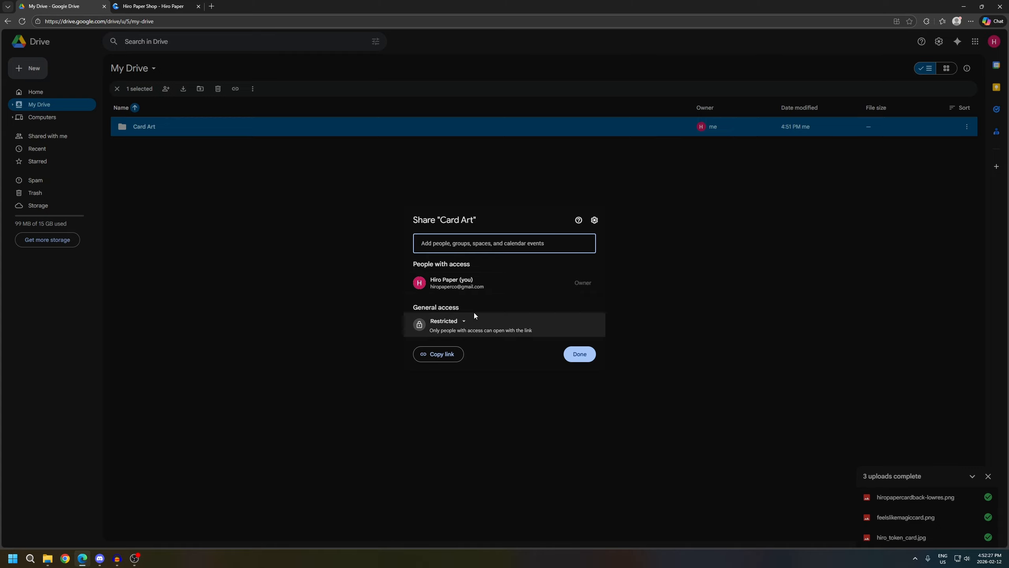
pyautogui.click(455, 323)
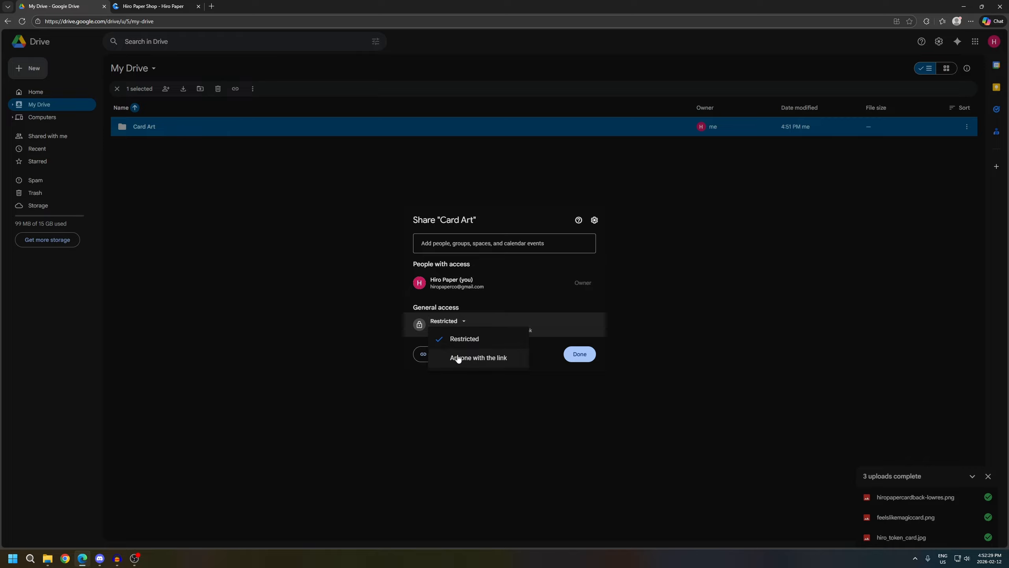
pyautogui.click(474, 357)
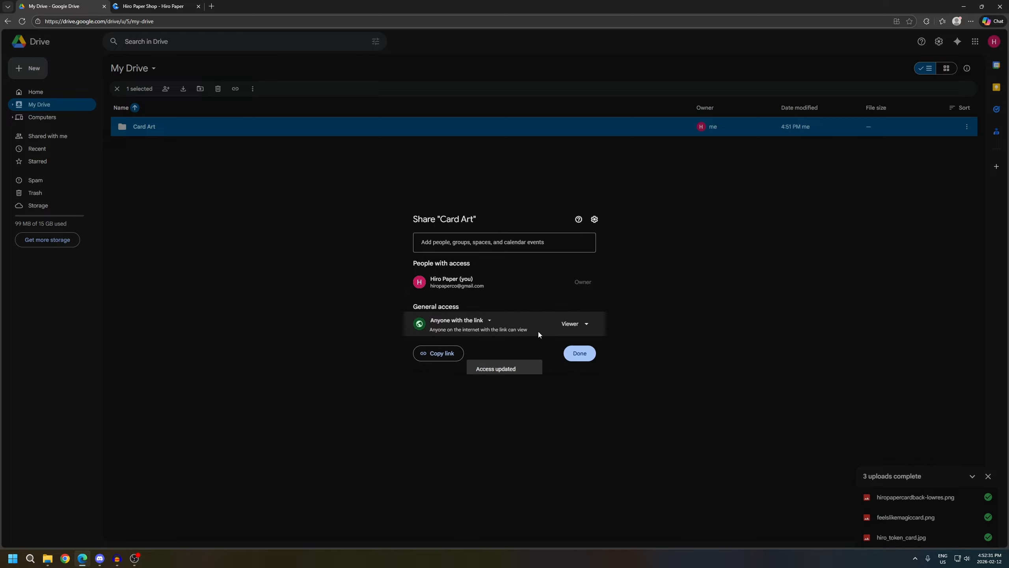
pyautogui.click(585, 326)
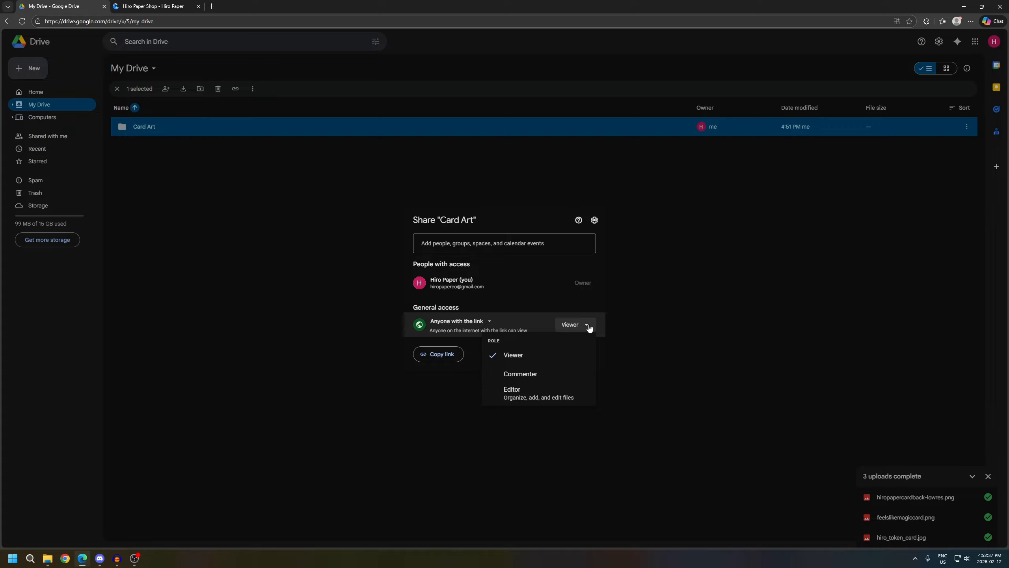
pyautogui.click(588, 327)
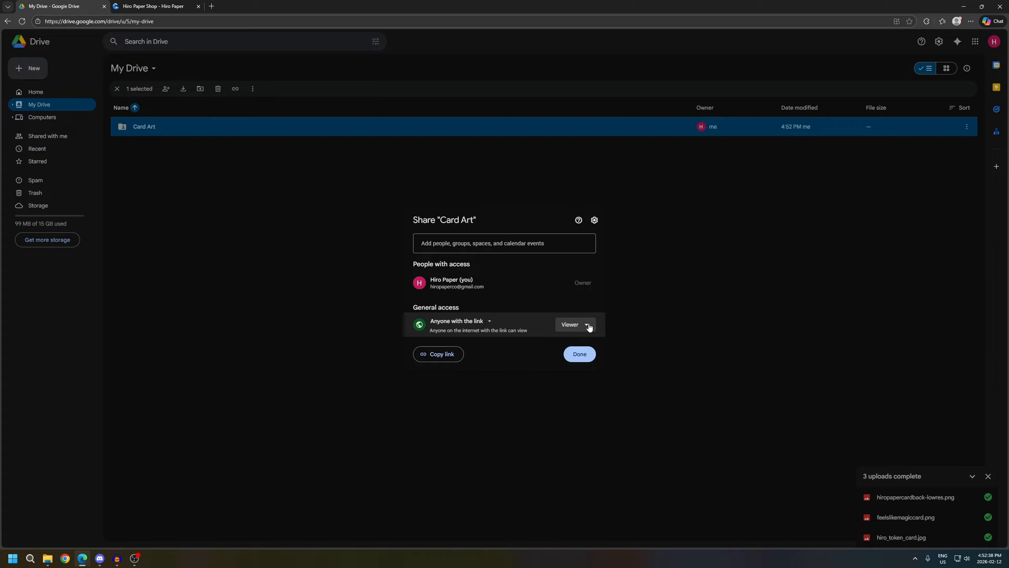
pyautogui.click(439, 355)
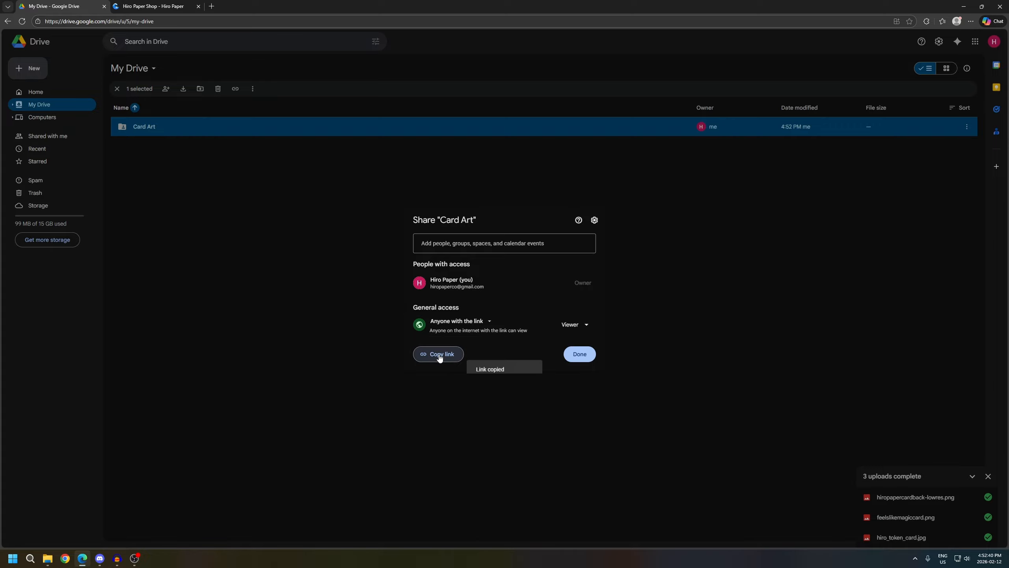
pyautogui.click(583, 353)
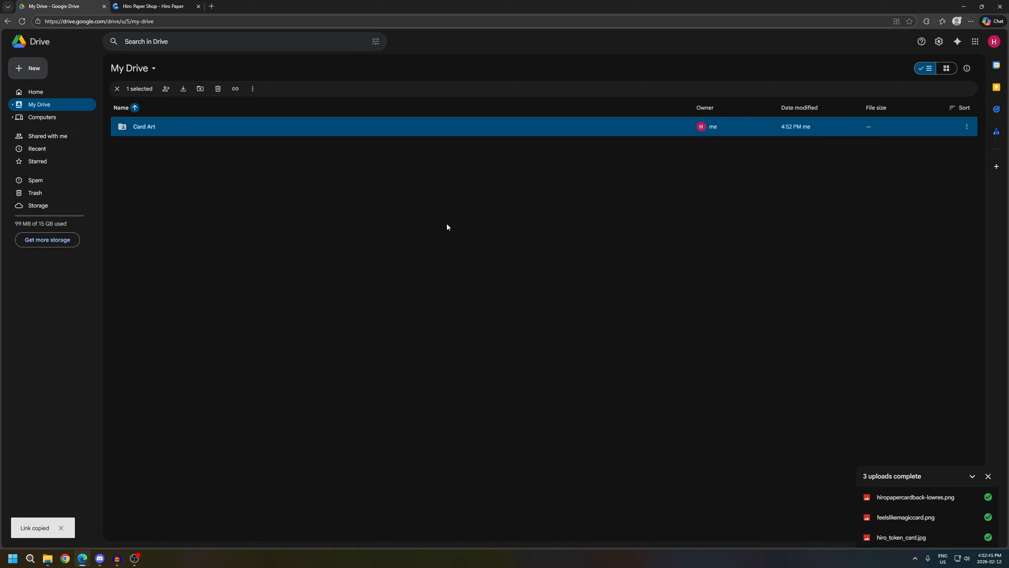
# Switch to the Hiro Paper site, open the Good Drive XML File Generator and load the Card Art folder from the copied link
pyautogui.click(151, 12)
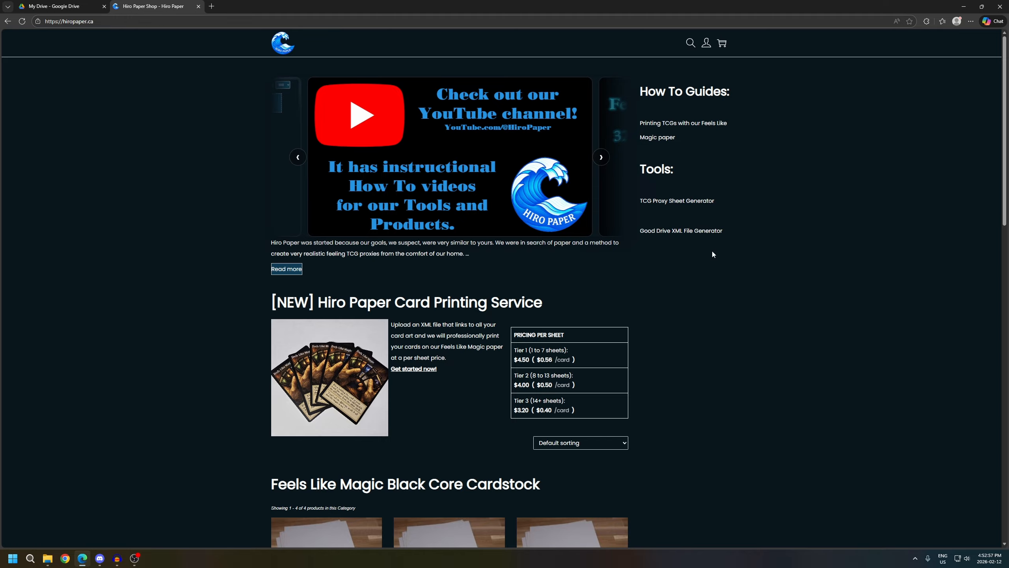
pyautogui.click(691, 231)
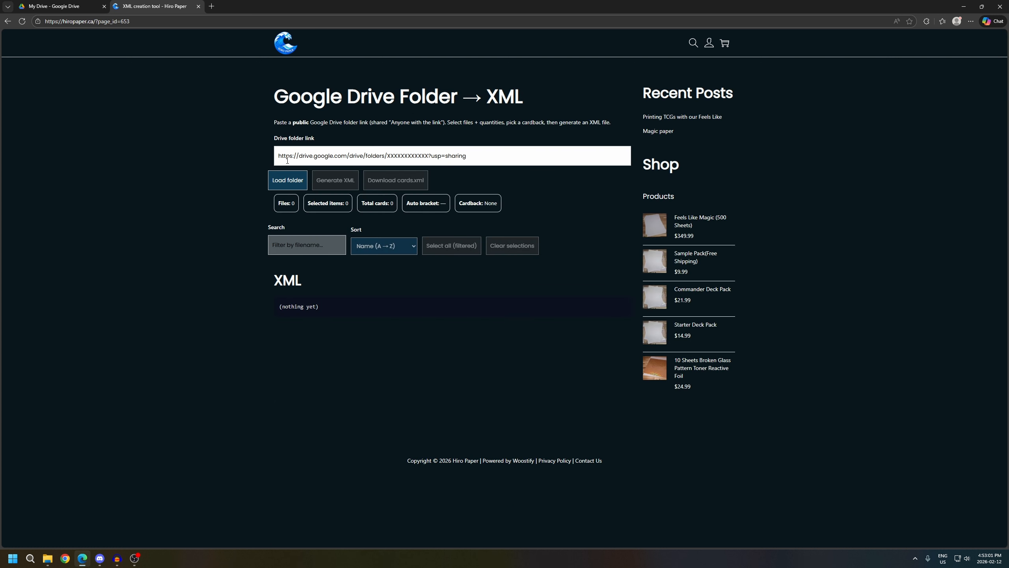
pyautogui.rightClick(487, 155)
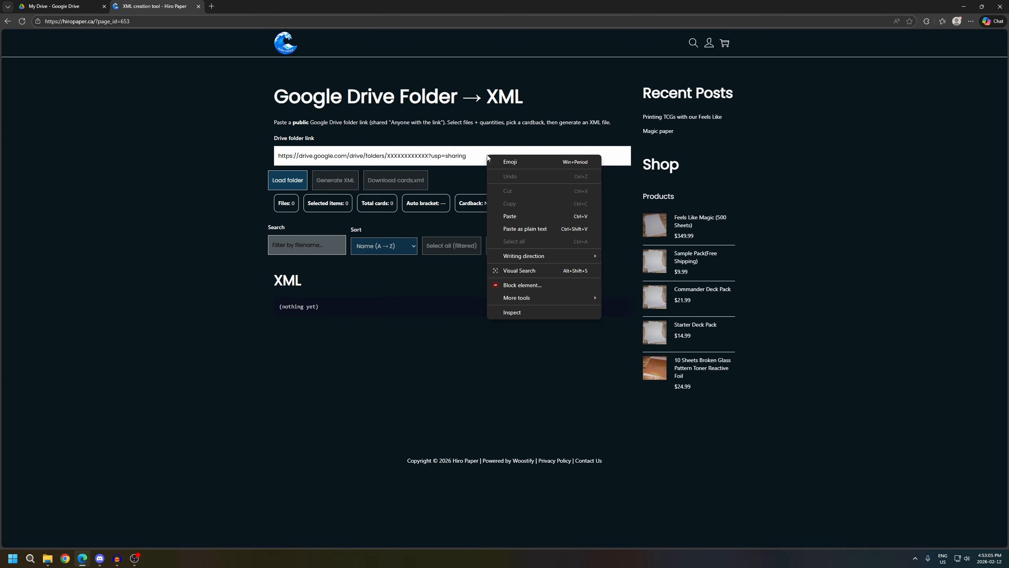
pyautogui.click(512, 218)
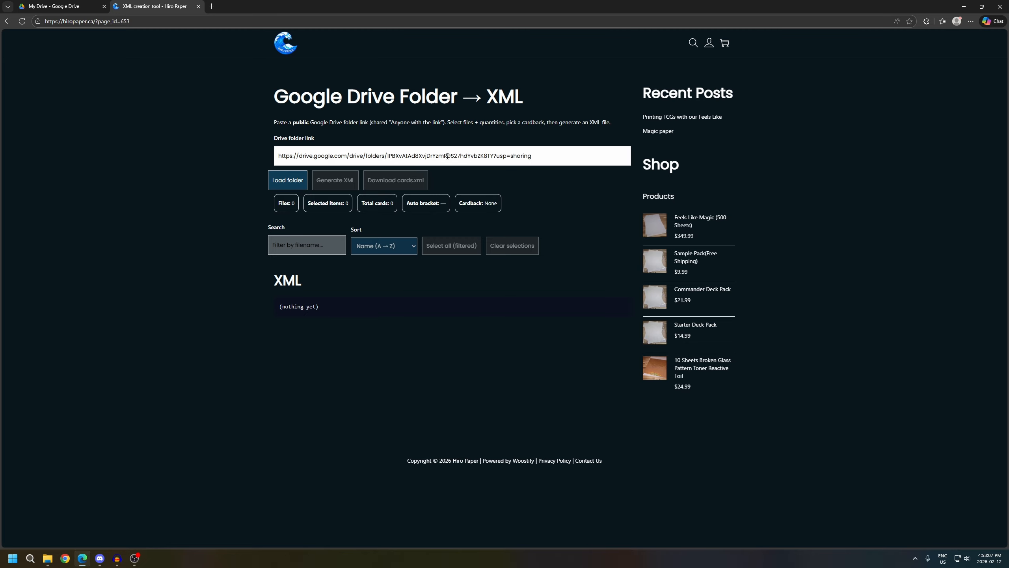
pyautogui.click(299, 185)
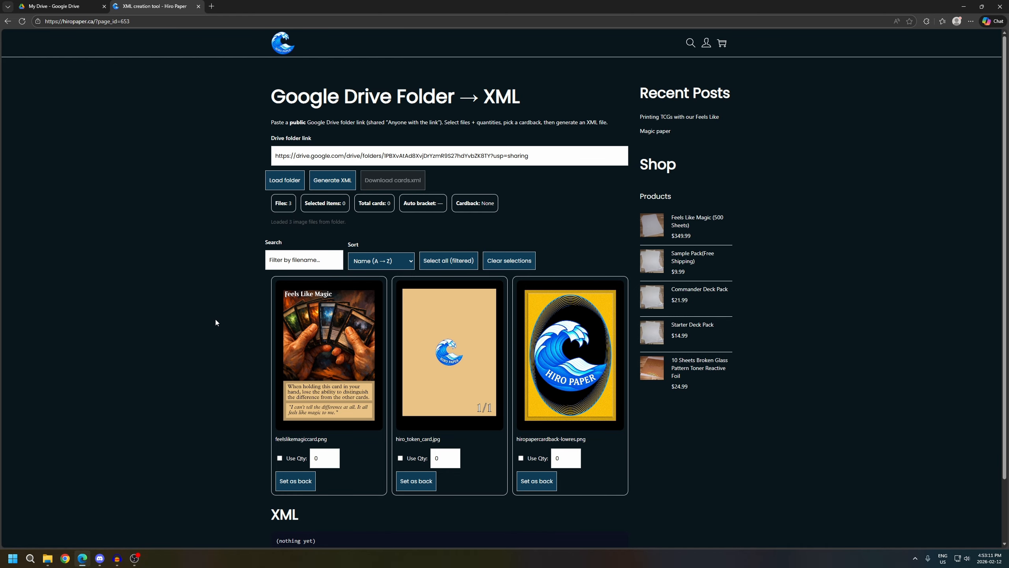
# Set hiropapercardback-lowres.png as the cardback and select feelslikemagiccard.png with quantity 7 and hiro_token_card.jpg with quantity 1
pyautogui.scroll(-1, 217, 284)
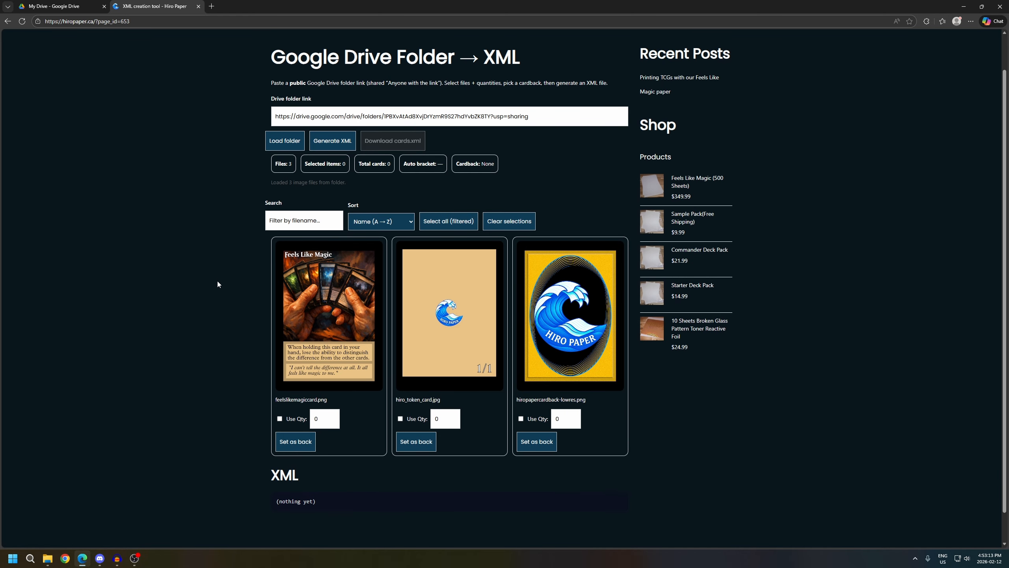
pyautogui.scroll(-1, 216, 282)
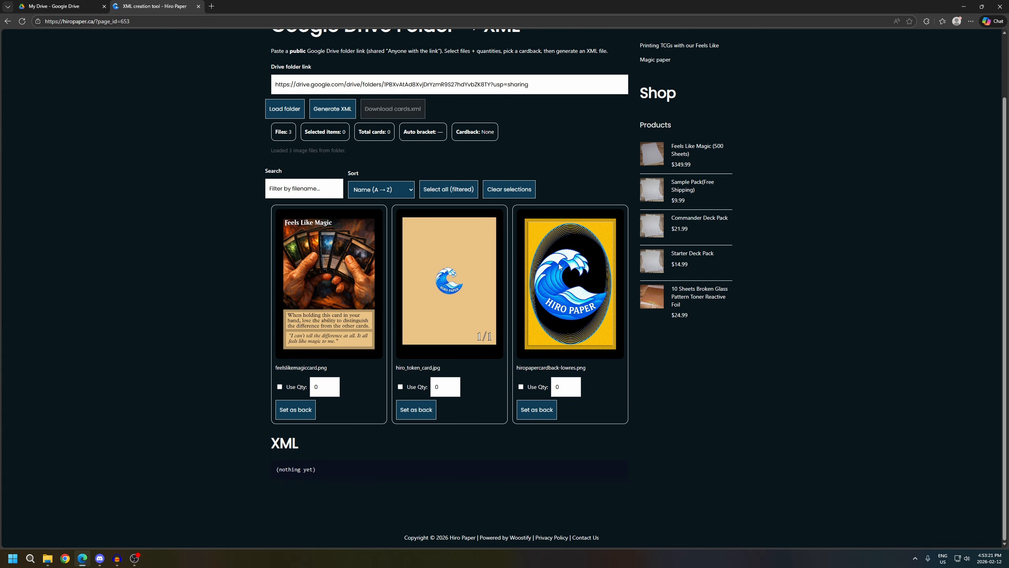
pyautogui.click(535, 414)
pyautogui.click(280, 387)
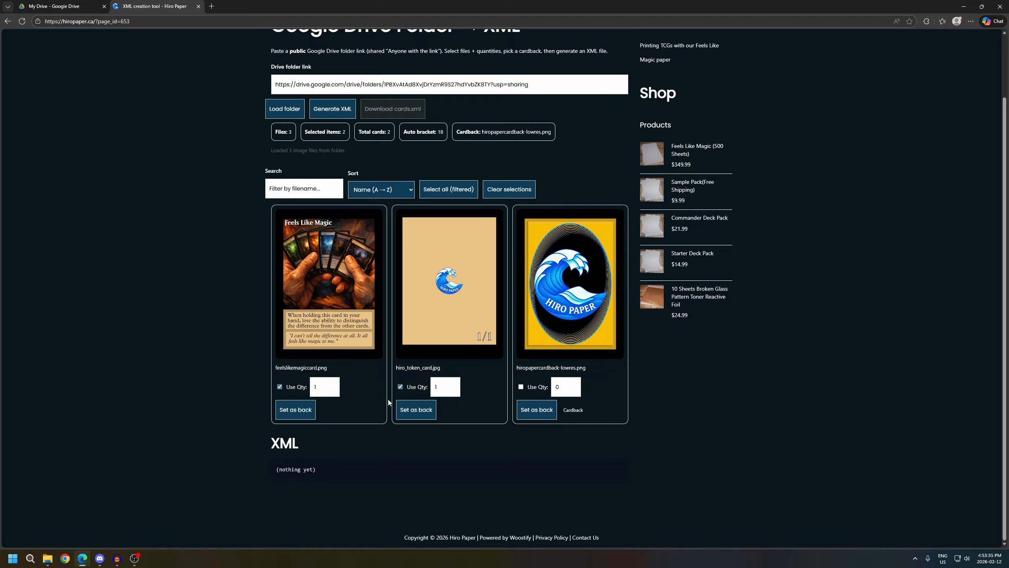
pyautogui.click(333, 384)
# Generate the XML for the selected cards, and download and keep the cards.xml file
pyautogui.scroll(2, 292, 291)
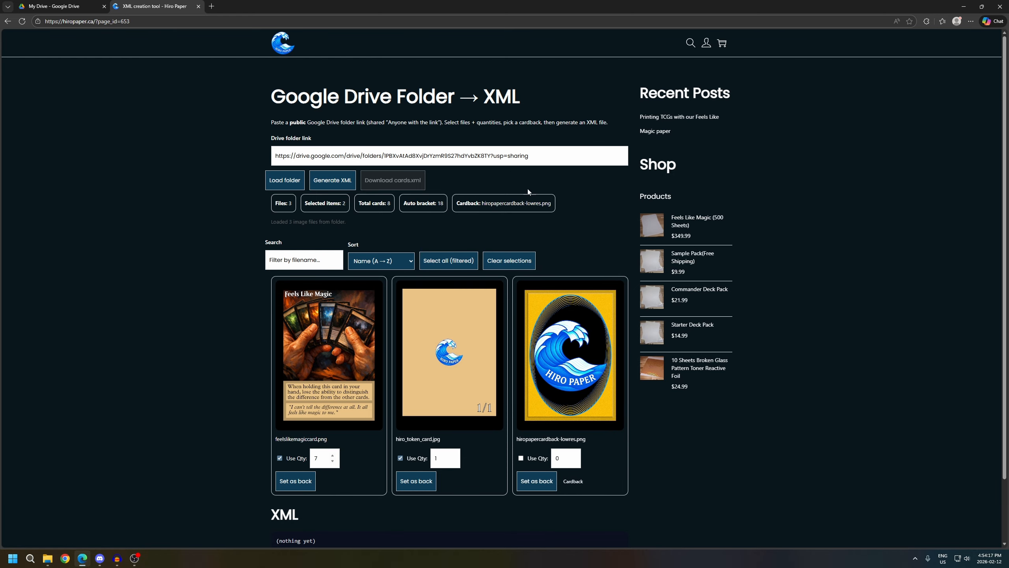
pyautogui.click(337, 181)
pyautogui.scroll(-10, 231, 337)
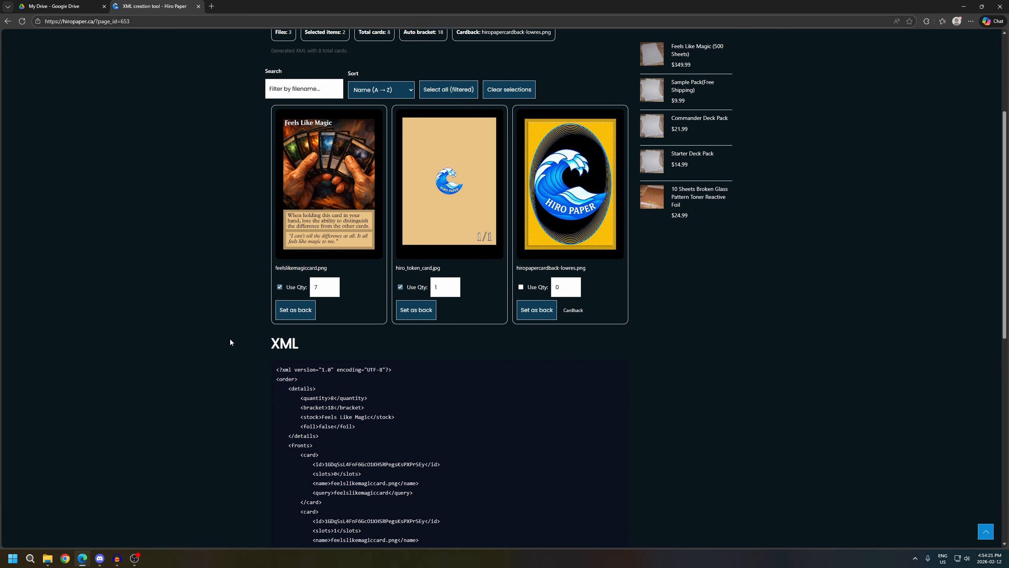
pyautogui.scroll(5, 230, 341)
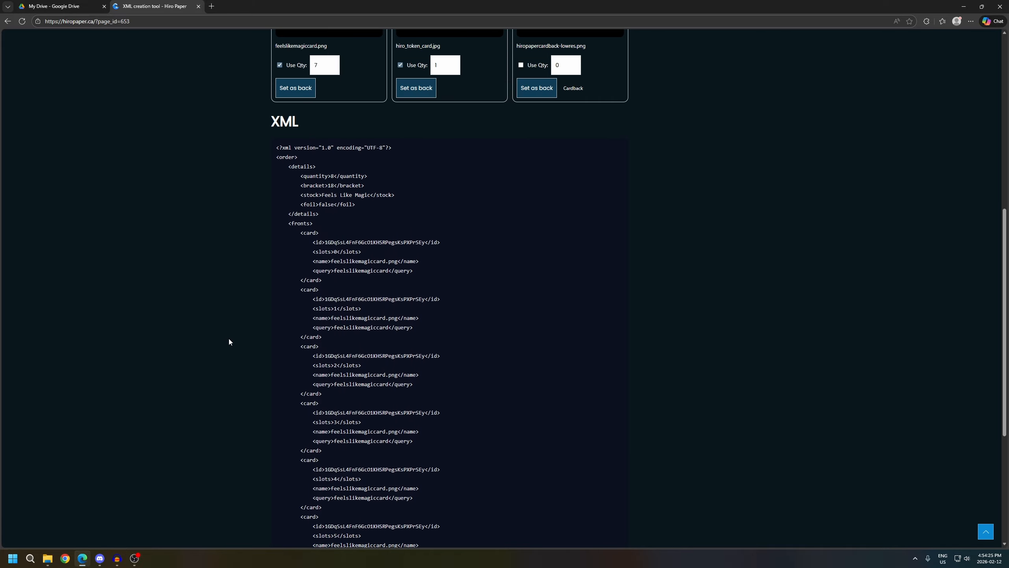
pyautogui.scroll(5, 229, 340)
pyautogui.scroll(5, 229, 342)
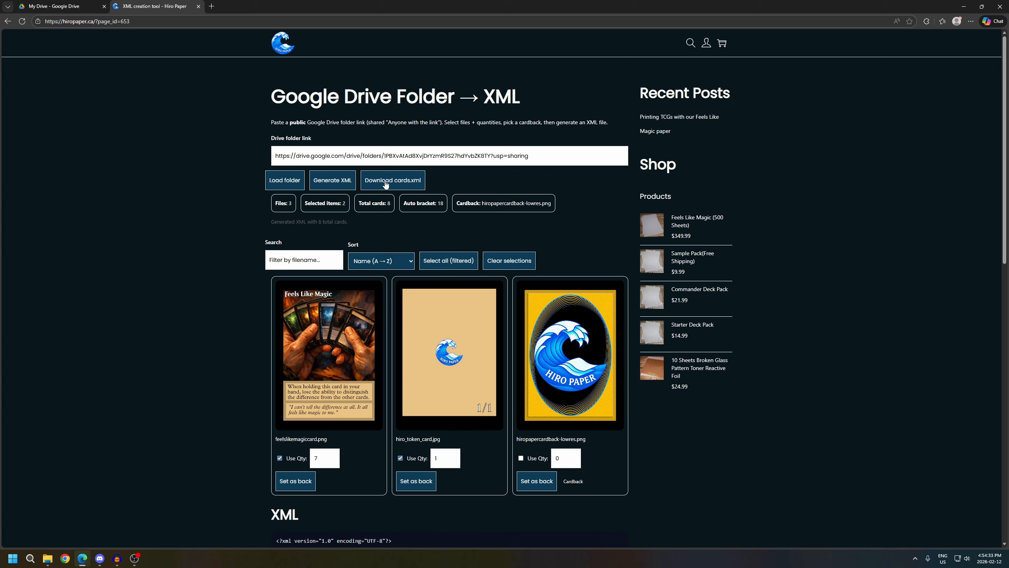
pyautogui.click(385, 183)
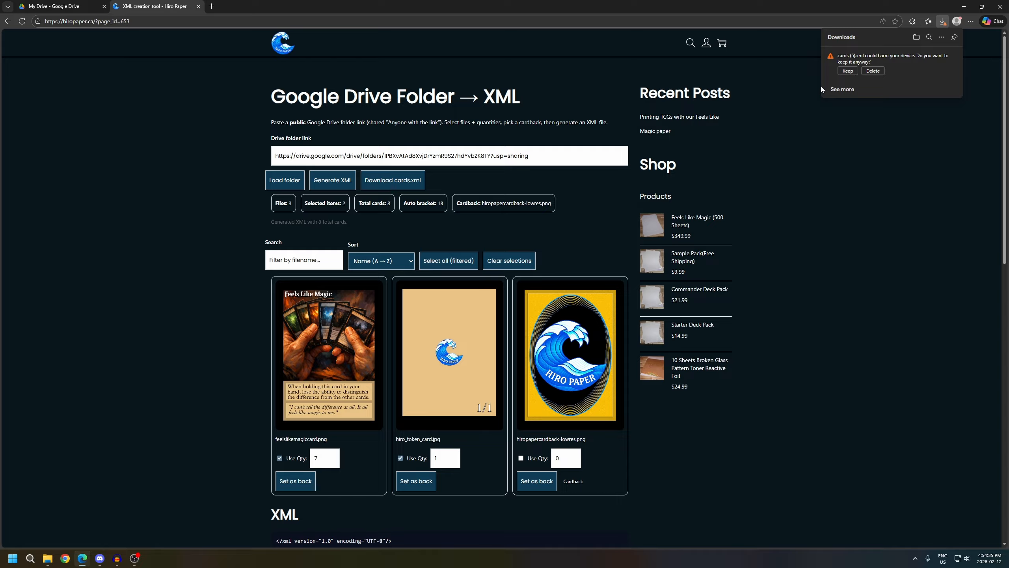
pyautogui.click(847, 72)
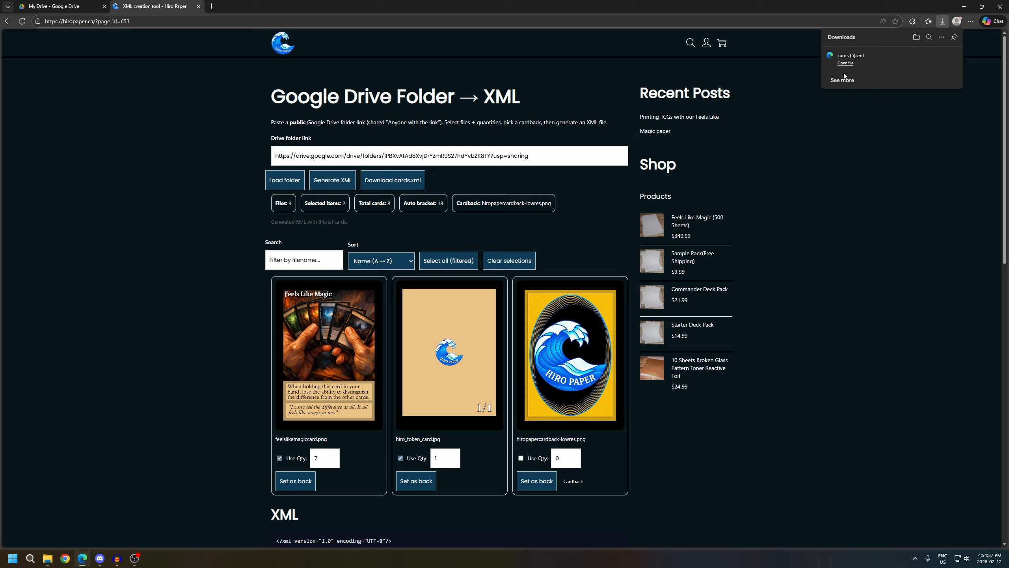